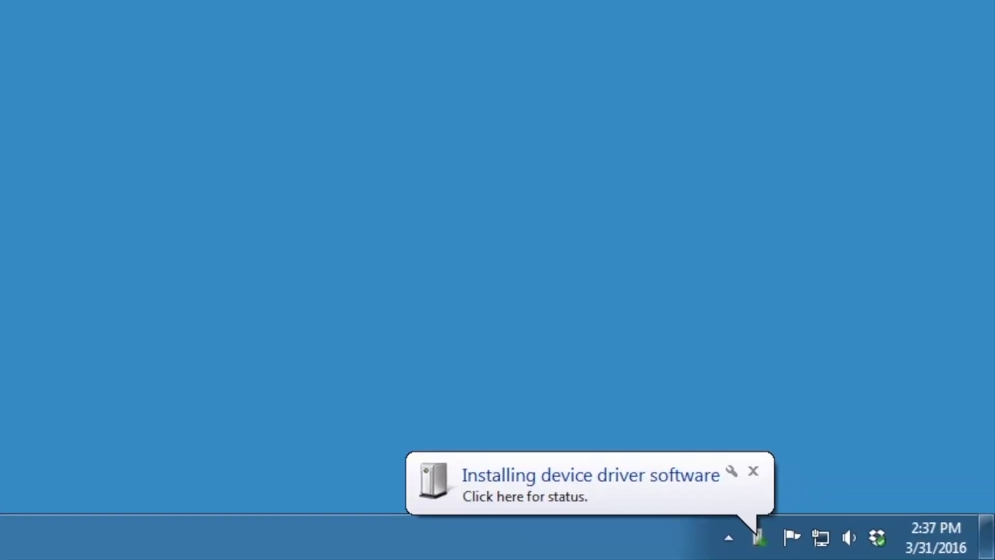
- Check the USB audio device's driver installation status from the system tray notification
{"action": "left_click", "coordinate": [511, 464]}
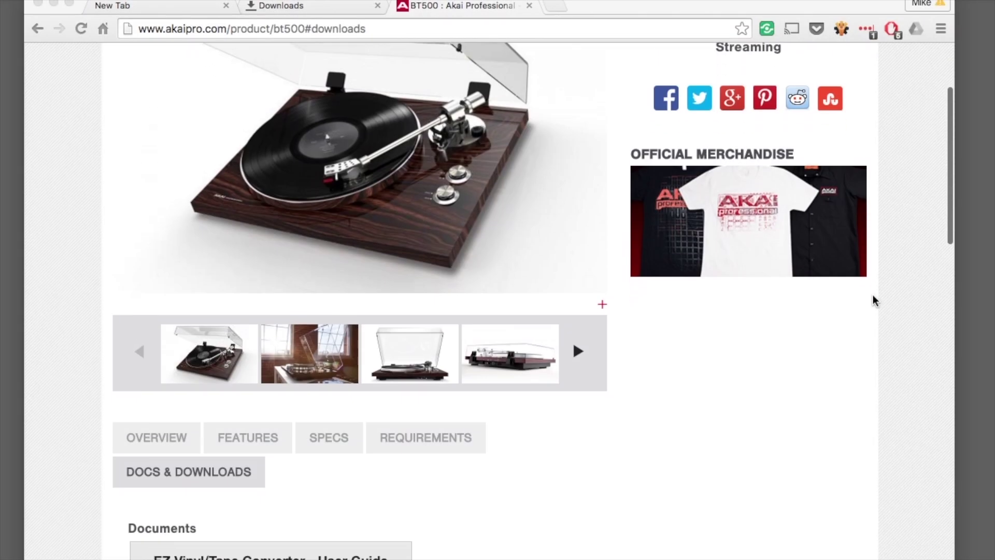
- Scroll the BT500 product page down to its Docs & Downloads section
{"action": "scroll", "coordinate": [873, 294], "scroll_direction": "down", "scroll_amount": 2}
{"action": "scroll", "coordinate": [873, 297], "scroll_direction": "down", "scroll_amount": 5}
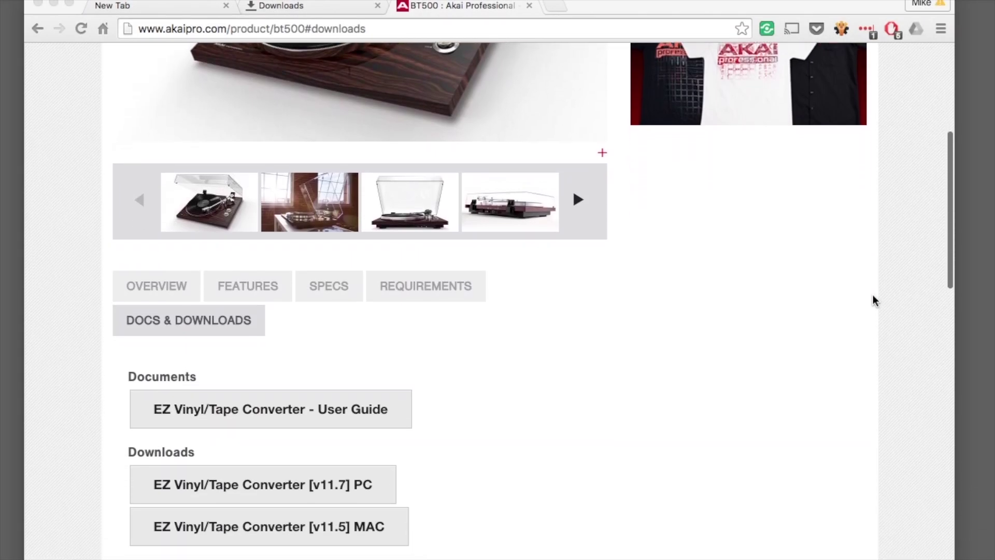
{"action": "scroll", "coordinate": [873, 296], "scroll_direction": "down", "scroll_amount": 5}
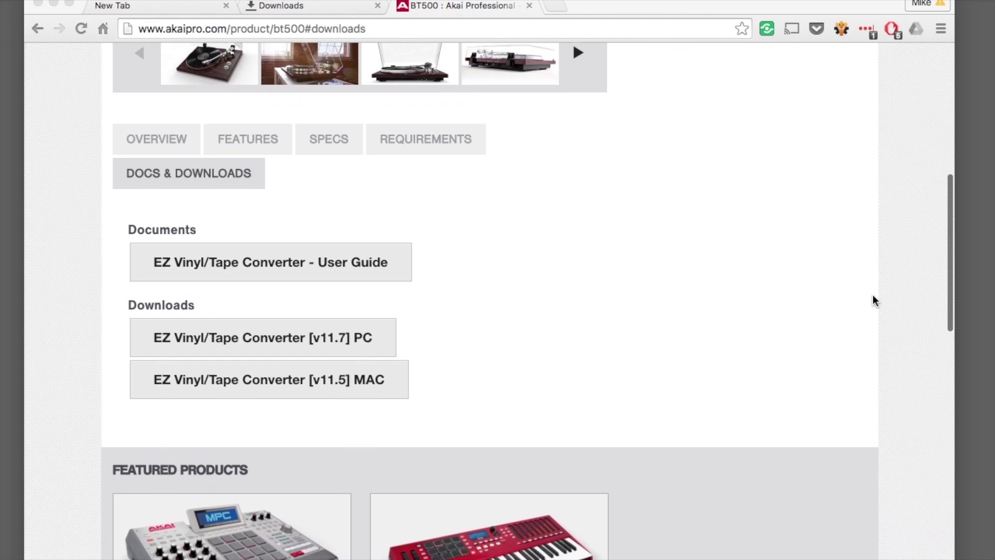
{"action": "scroll", "coordinate": [873, 296], "scroll_direction": "down", "scroll_amount": 1}
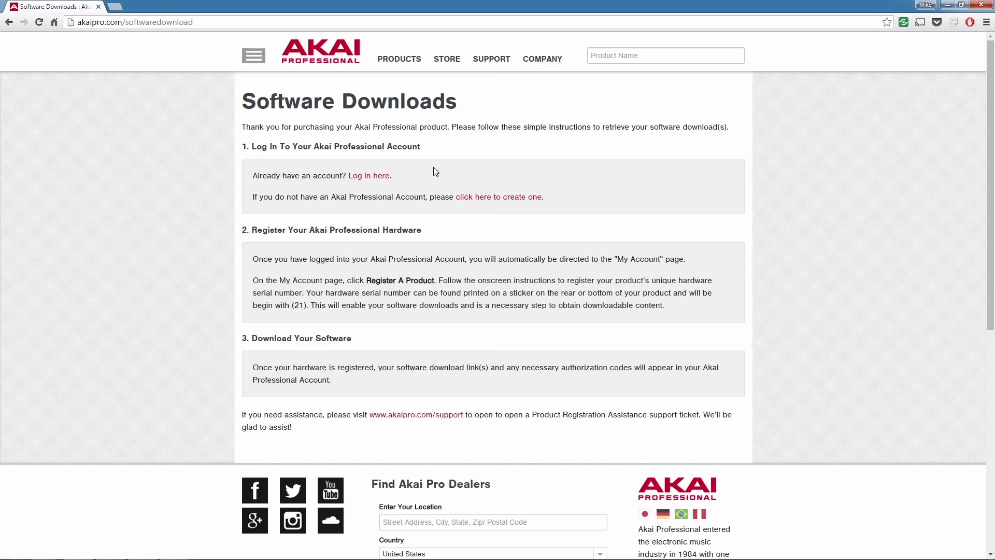
- Begin creating a new Akai Professional account from the Software Downloads page
{"action": "left_click", "coordinate": [502, 203]}
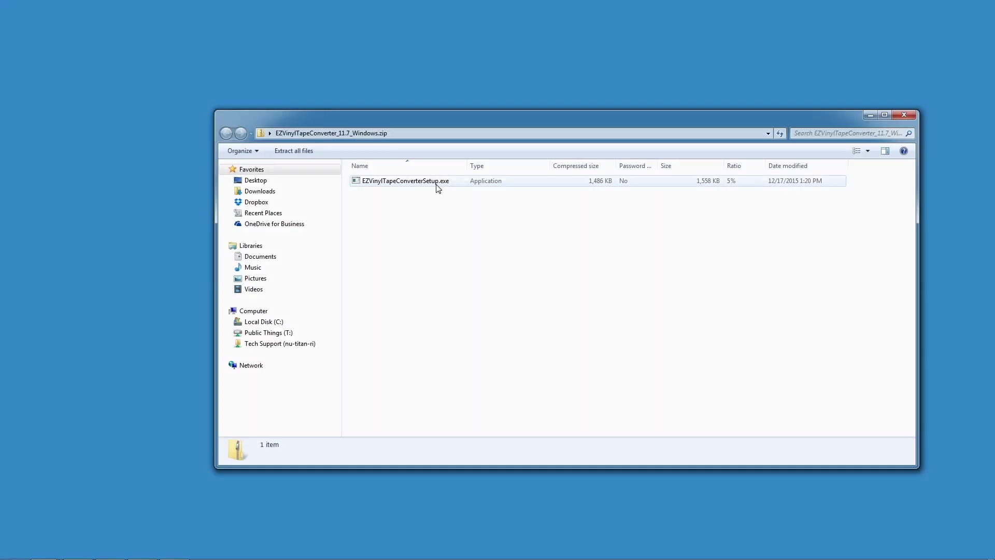
- Install EZ Vinyl/Tape Converter in English, accepting the license and keeping the default folder and desktop icon
{"action": "double_click", "coordinate": [437, 181]}
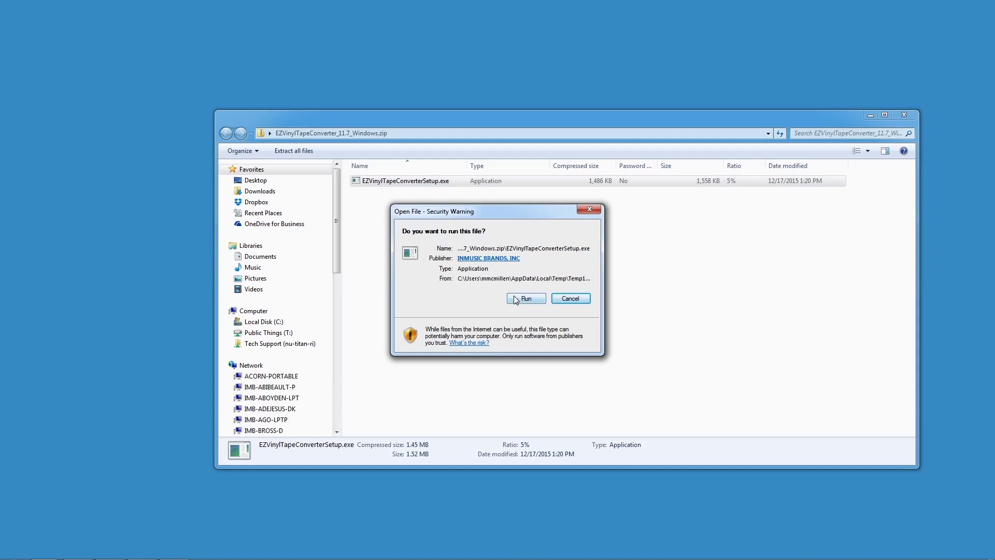
{"action": "left_click", "coordinate": [524, 299]}
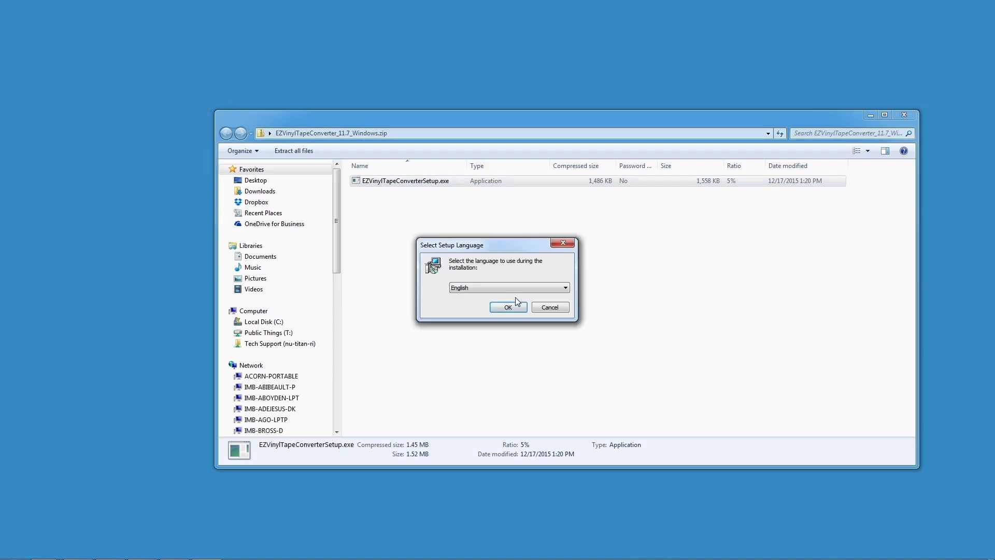
{"action": "left_click", "coordinate": [513, 307]}
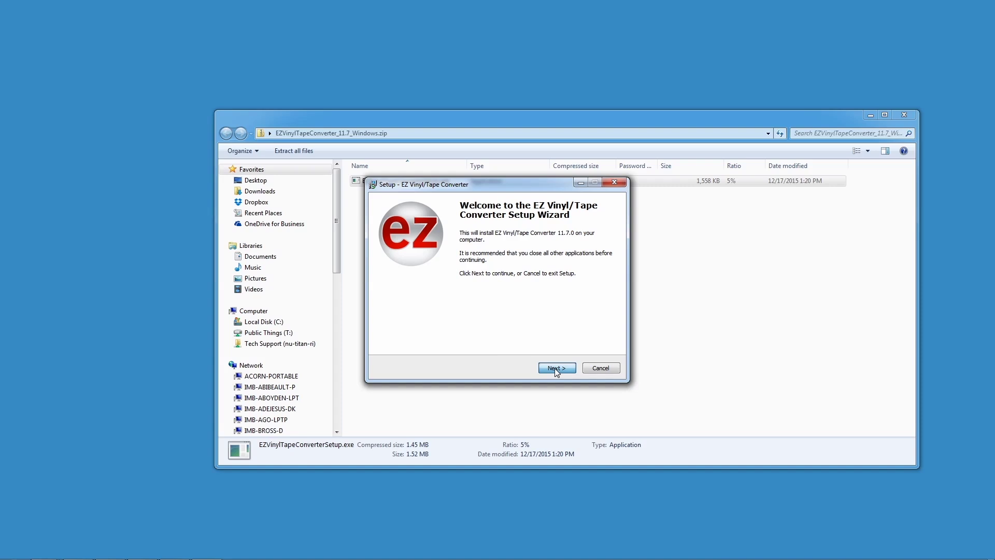
{"action": "left_click", "coordinate": [555, 368]}
{"action": "left_click", "coordinate": [445, 337]}
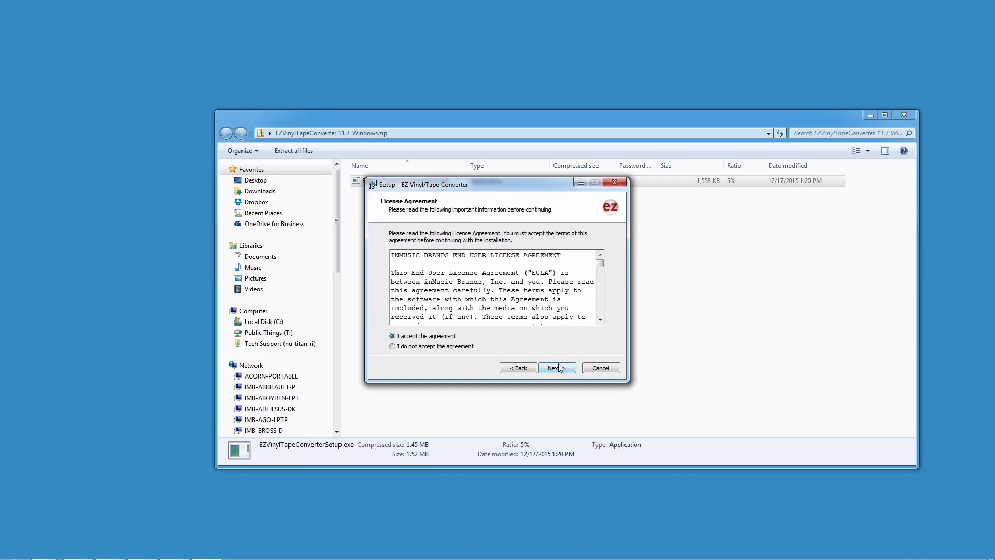
{"action": "left_click", "coordinate": [560, 367]}
{"action": "left_click", "coordinate": [555, 367]}
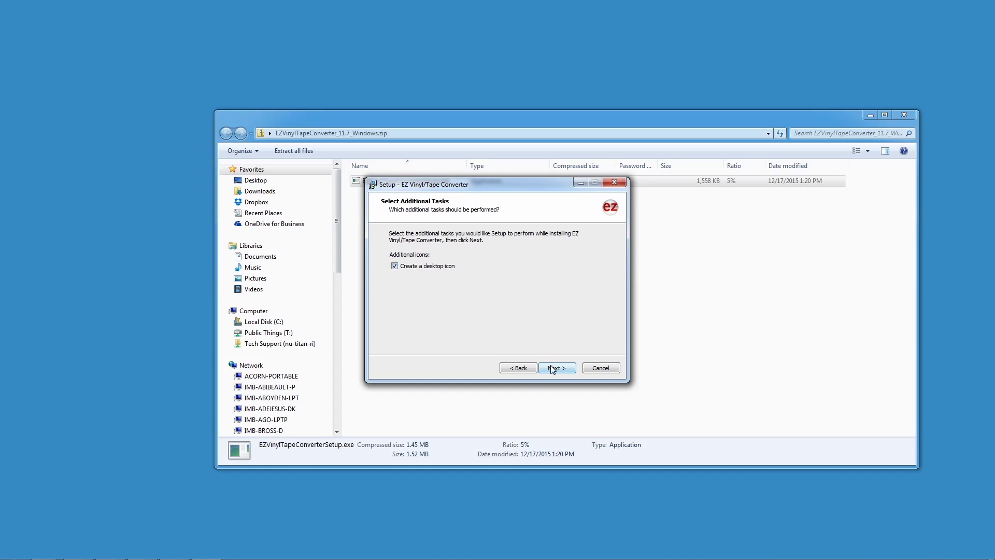
{"action": "left_click", "coordinate": [552, 370]}
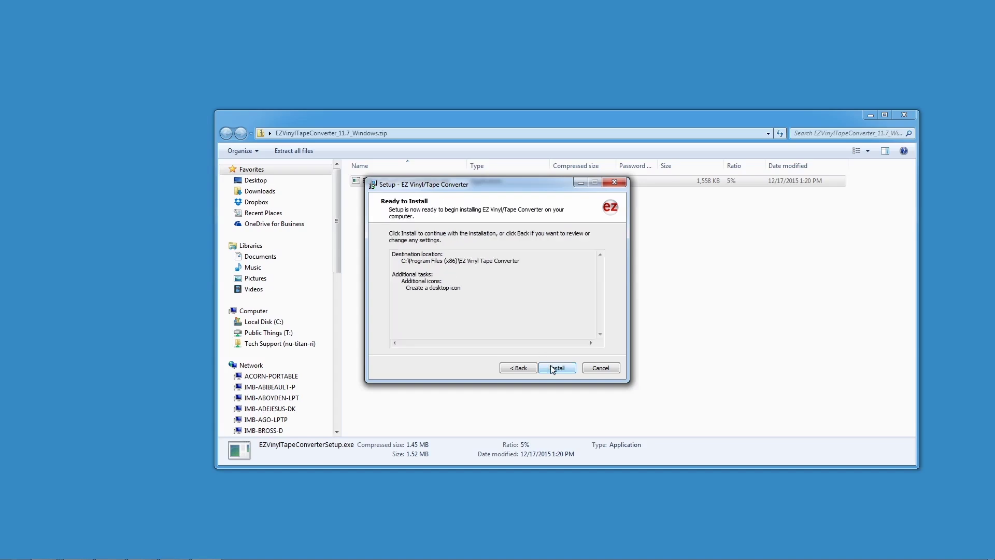
{"action": "left_click", "coordinate": [553, 370]}
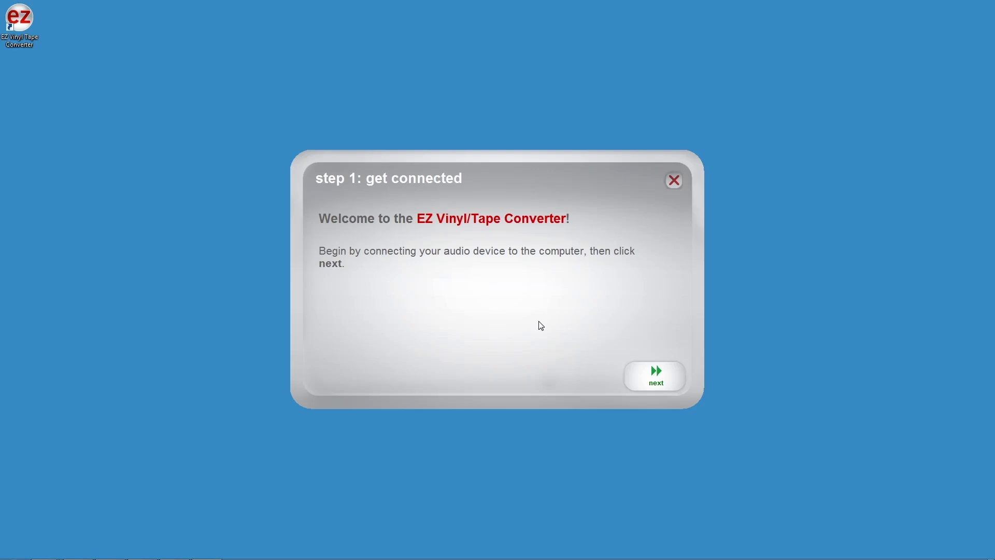
- Confirm the audio device is connected and advance to step 2, getting the music ready
{"action": "left_click", "coordinate": [674, 377]}
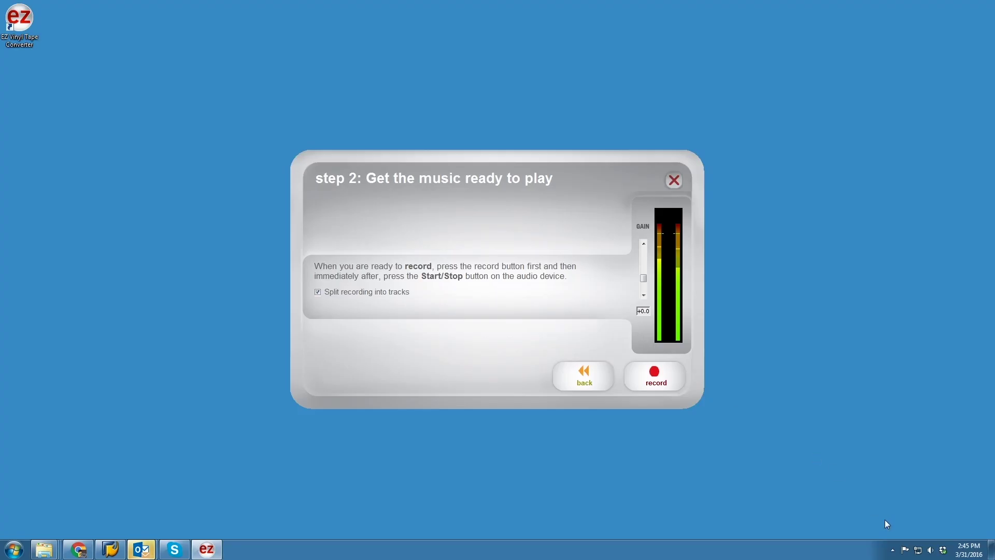
{"action": "right_click", "coordinate": [930, 550]}
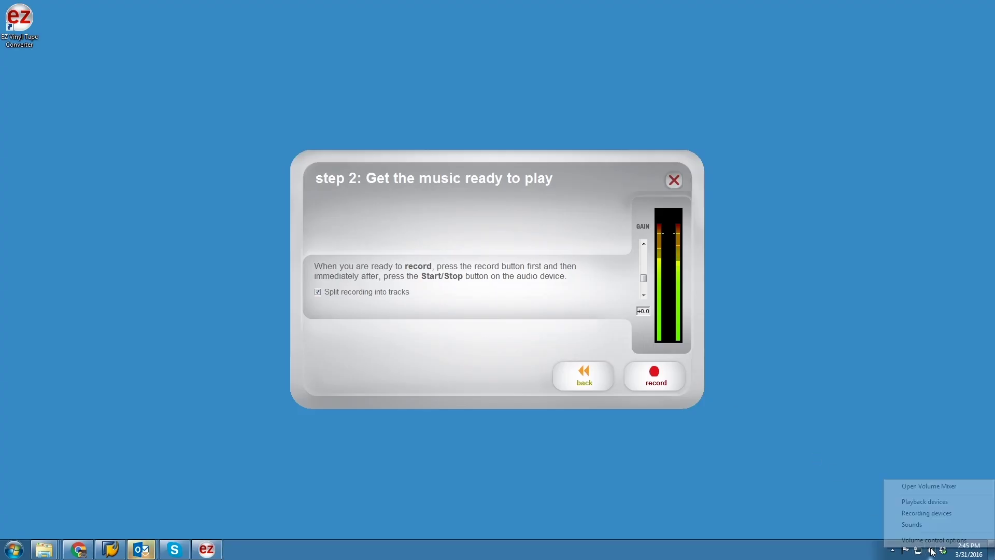
{"action": "left_click", "coordinate": [923, 514]}
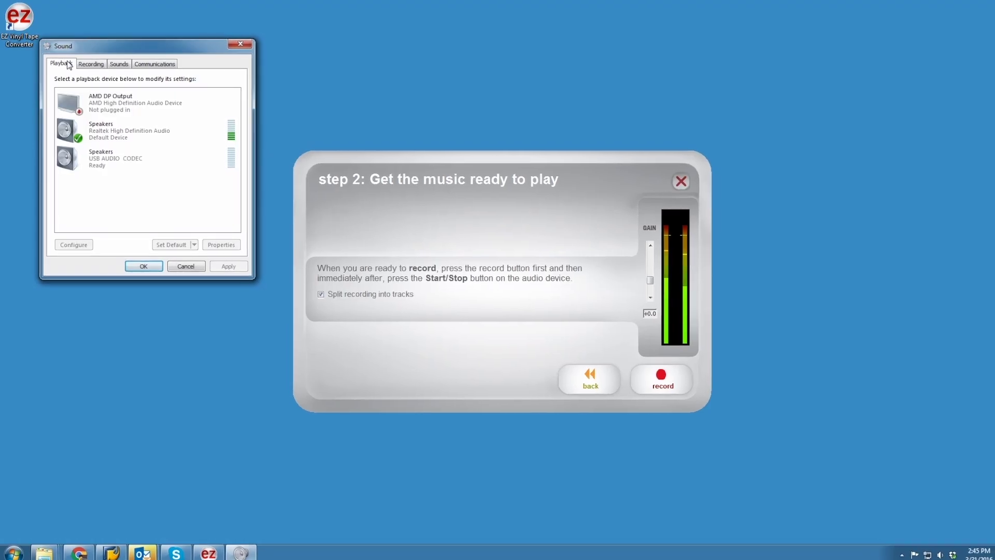
{"action": "left_click", "coordinate": [63, 62]}
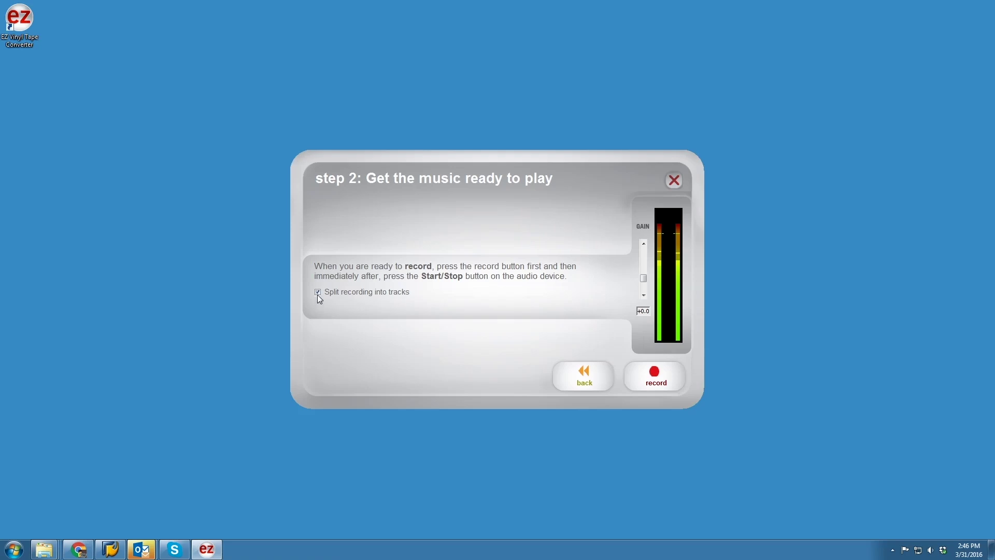
- Turn off 'Split recording into tracks' and start recording the vinyl
{"action": "left_click", "coordinate": [318, 294]}
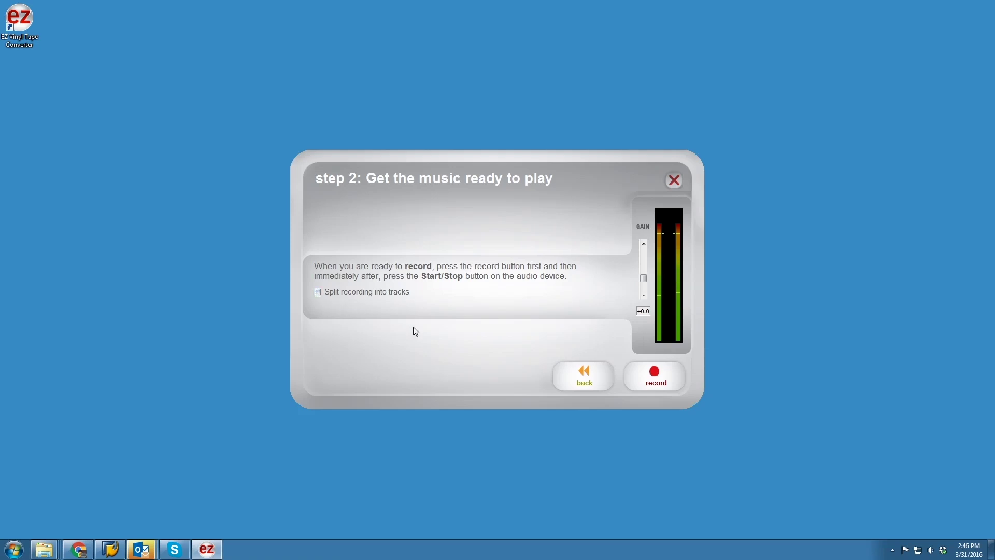
{"action": "left_click", "coordinate": [672, 380]}
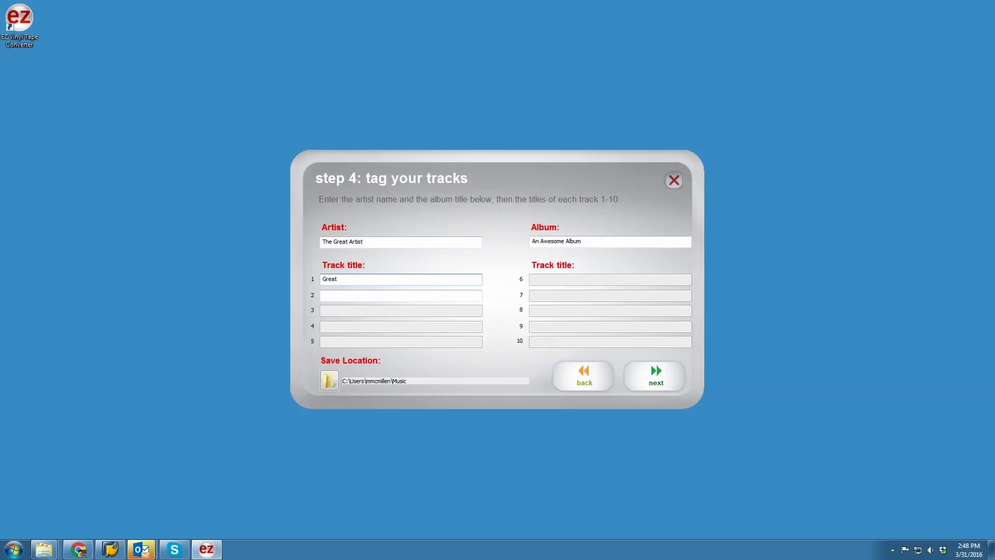
- Title track 1 'Great Song #1' and track 2 'Awesome Song #2'
{"action": "type", "text": "Song #1"}
{"action": "key", "text": "Tab"}
{"action": "type", "text": "Awe"}
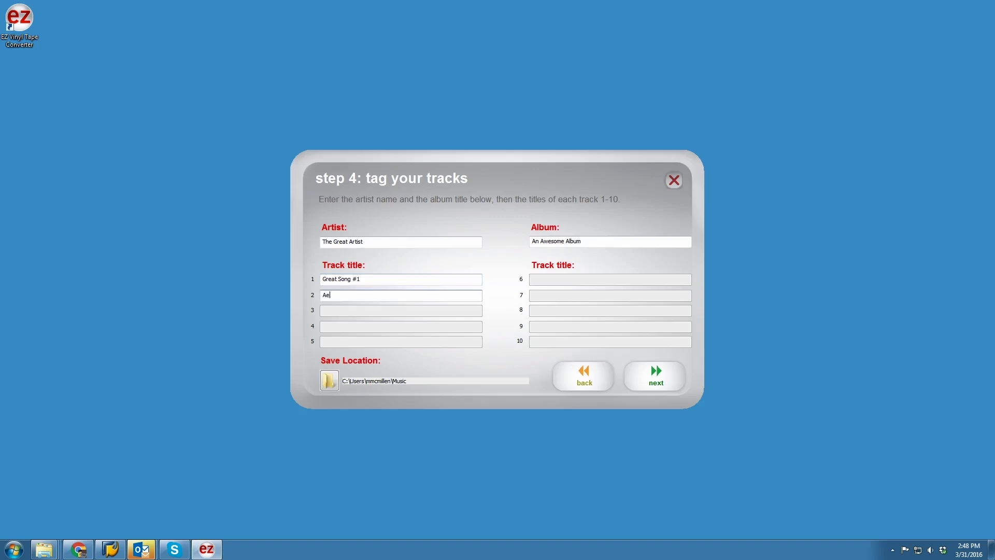
{"action": "type", "text": "some Song #2"}
- Keep the Music folder as the save location and finish tagging to save the tracks
{"action": "left_click", "coordinate": [331, 387]}
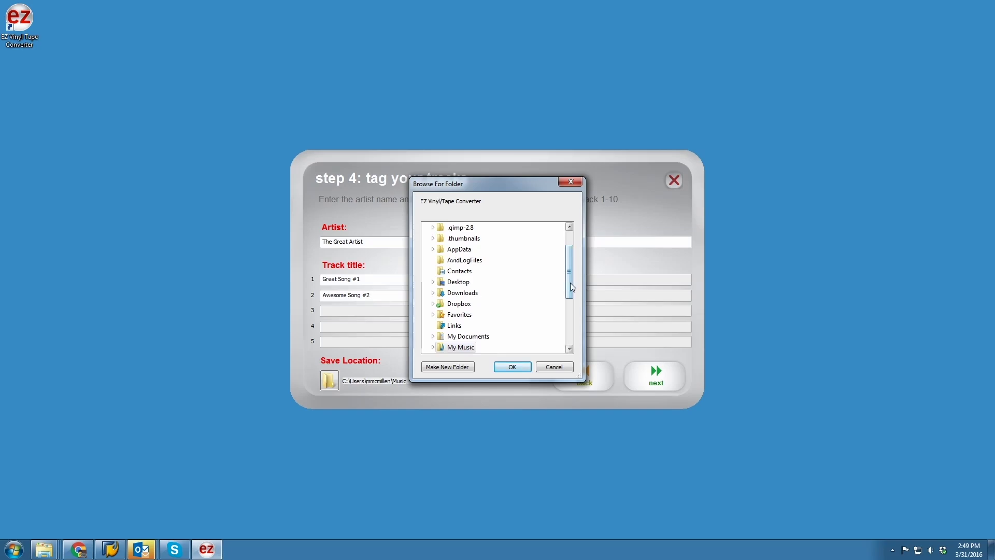
{"action": "left_click_drag", "start_coordinate": [571, 282], "coordinate": [570, 266]}
{"action": "left_click", "coordinate": [513, 367]}
{"action": "left_click", "coordinate": [653, 381]}
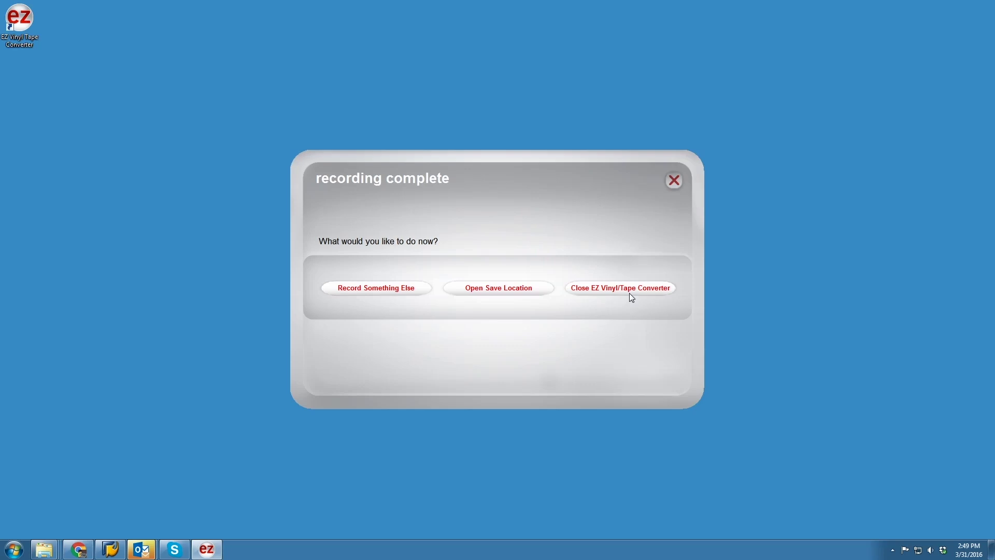
- Open the tracks' save location, the My Music folder, from the recording complete screen
{"action": "left_click", "coordinate": [518, 294]}
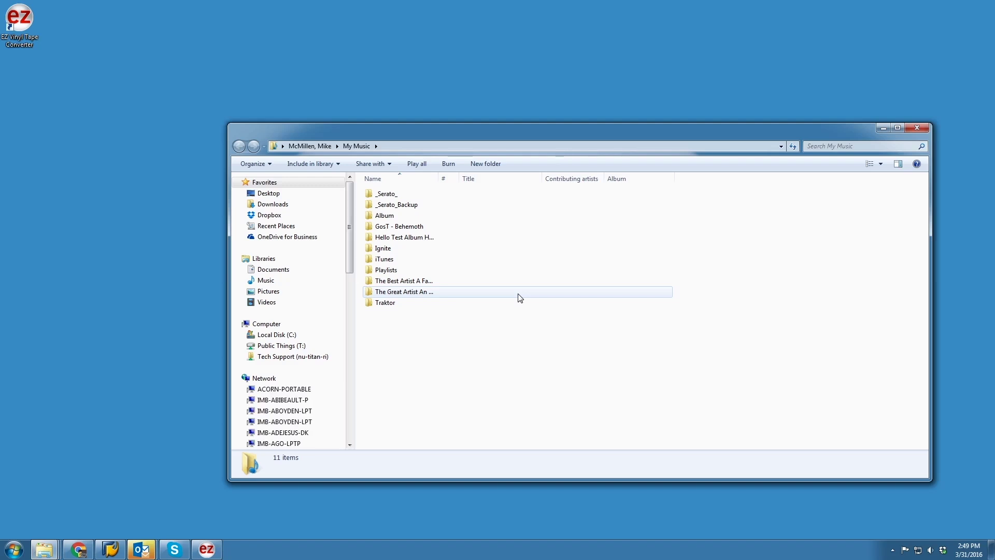
- Open 'The Great Artist An Awesome Album' folder and inspect Great Song 1.wav and Awesome Song 2.wav
{"action": "double_click", "coordinate": [519, 294]}
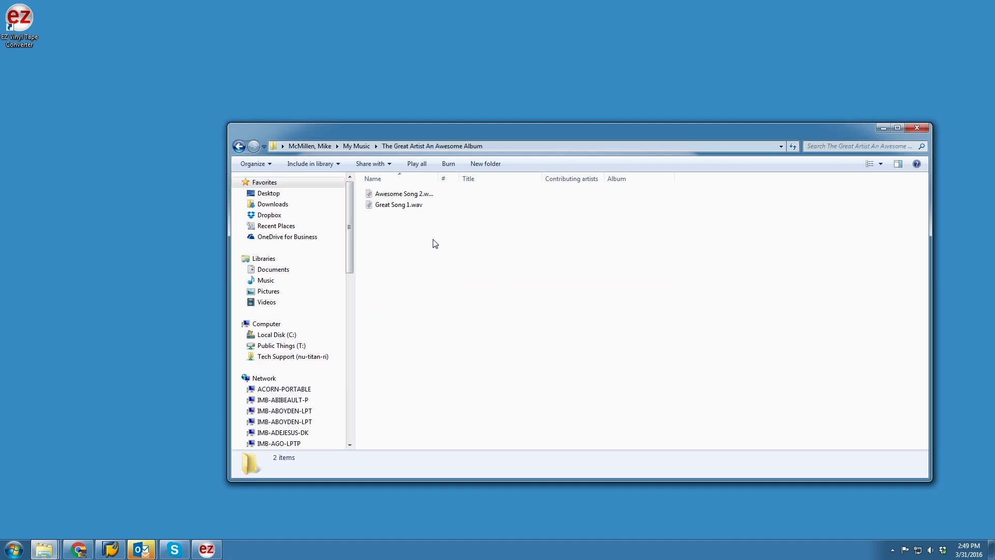
{"action": "left_click", "coordinate": [408, 206]}
{"action": "left_click", "coordinate": [410, 194]}
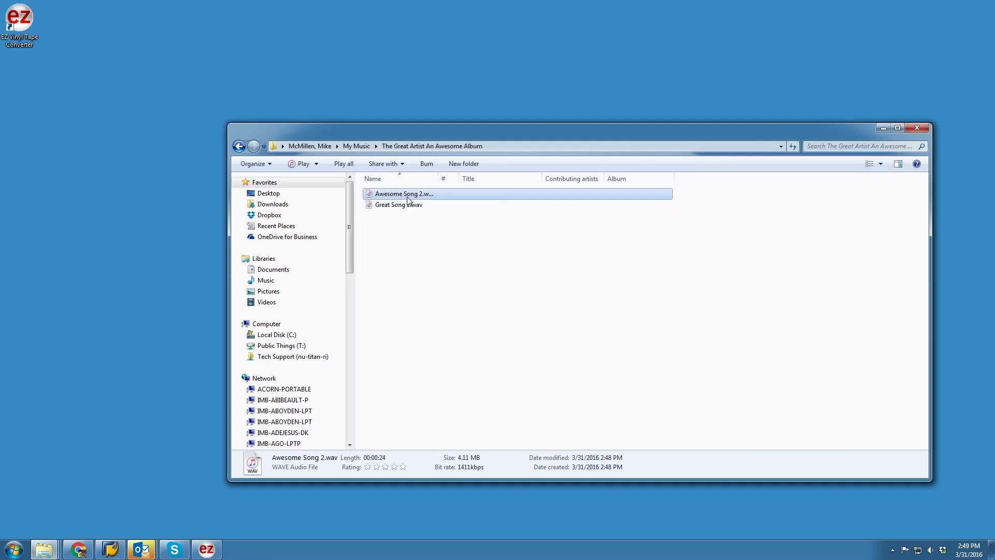